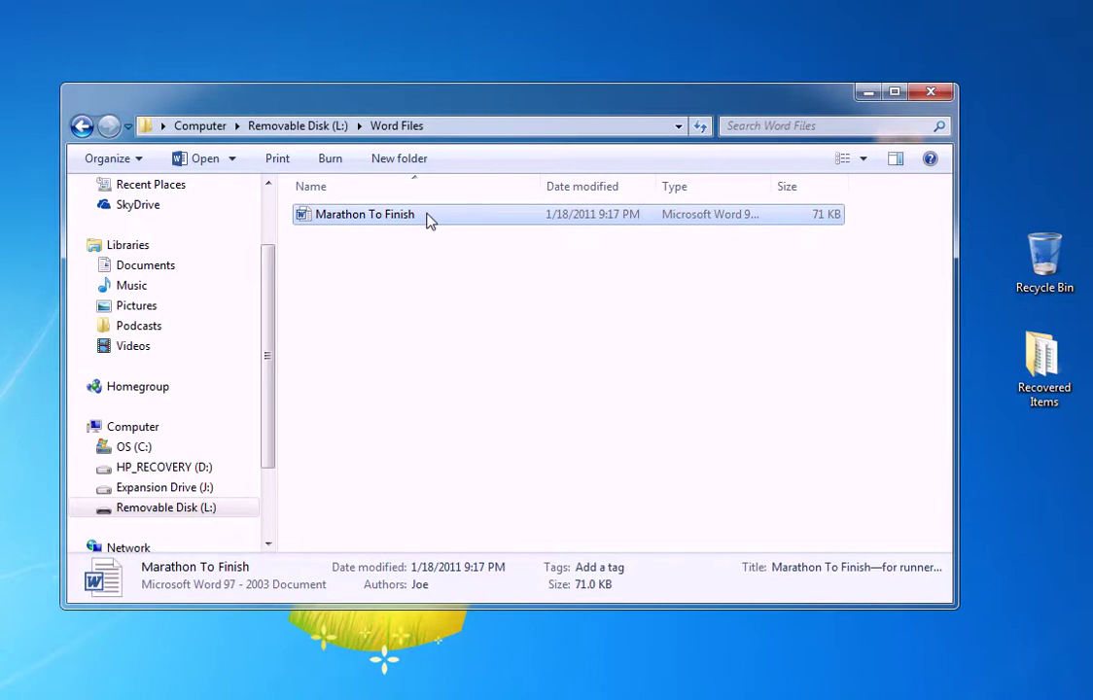
Step: Permanently delete Marathon To Finish from the removable disk's Word Files folder with Shift+Delete
{"action": "key", "text": "shift+Delete"}
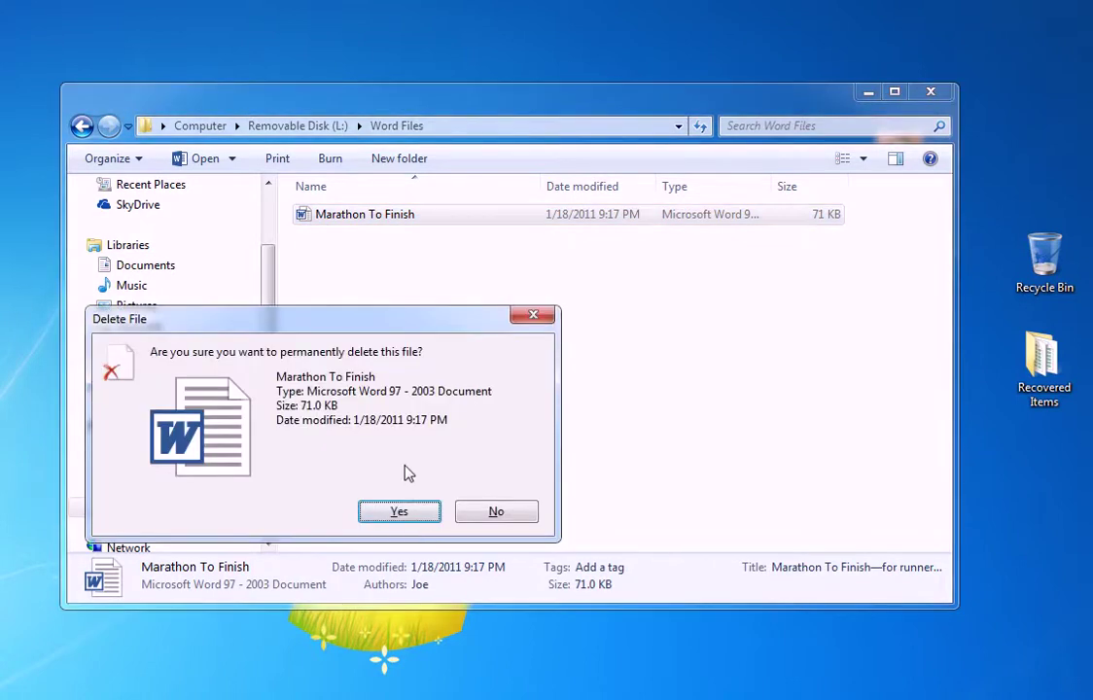
{"action": "left_click", "coordinate": [407, 515]}
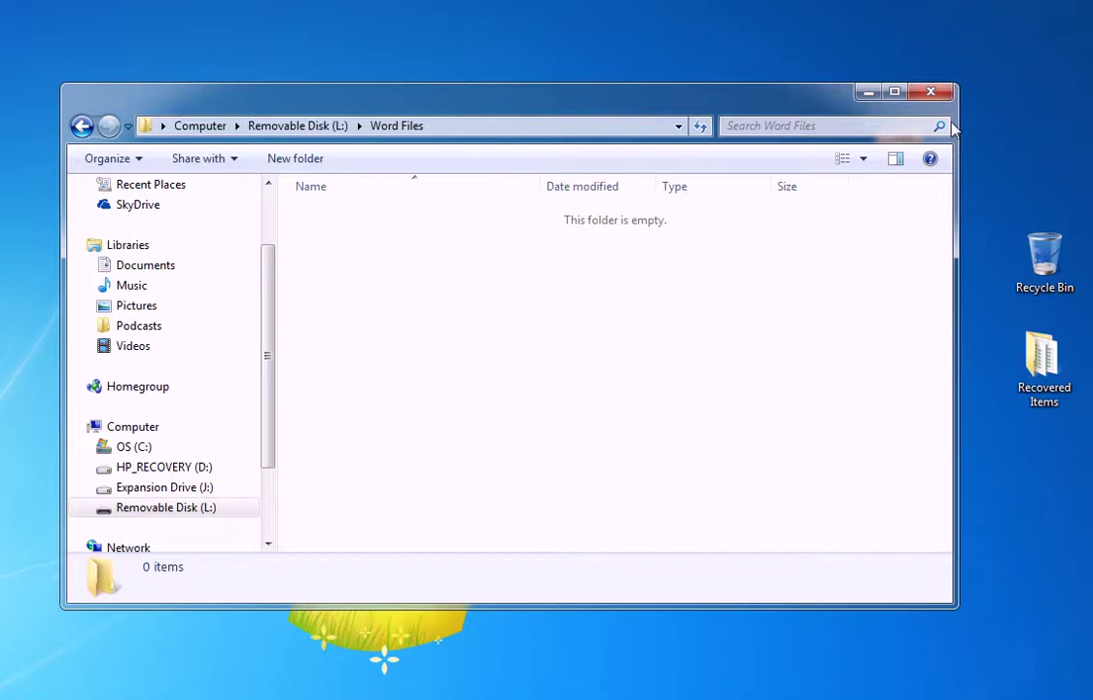
Step: Launch Data Recovery Pro from its desktop icon and show the Scan welcome page
{"action": "left_click", "coordinate": [863, 97]}
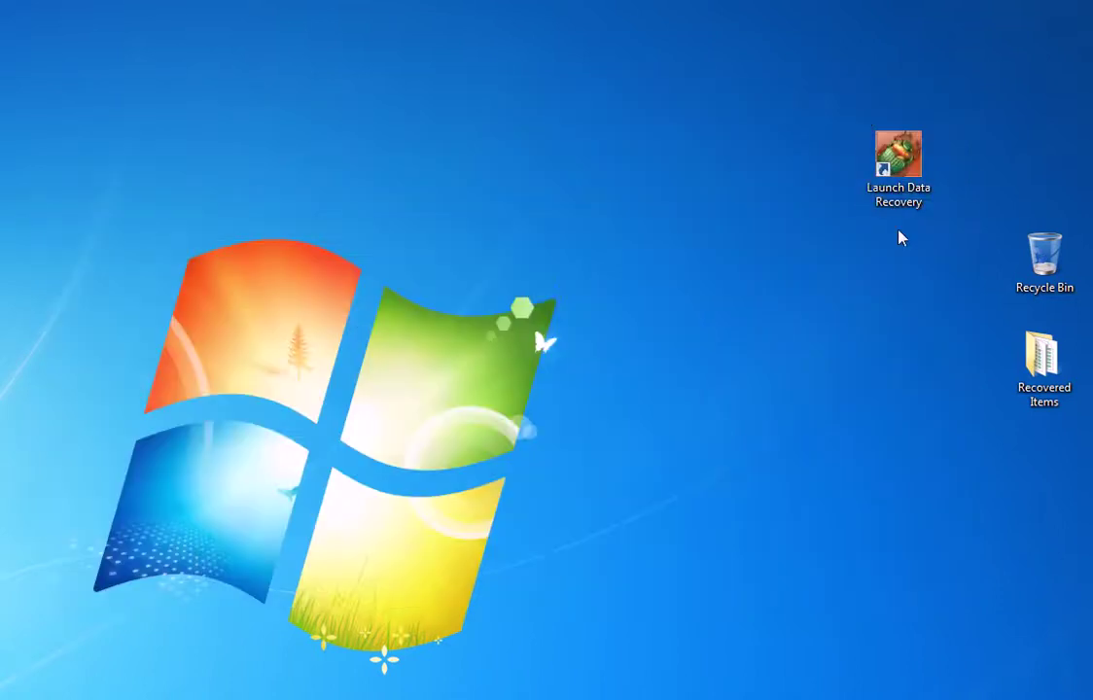
{"action": "double_click", "coordinate": [898, 158]}
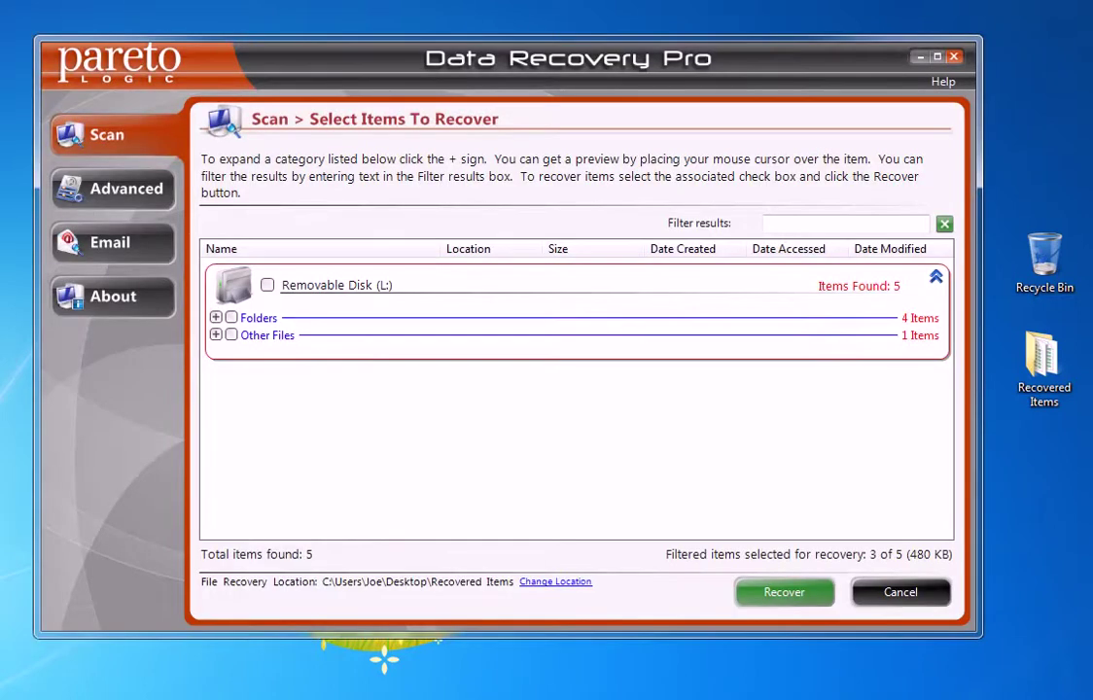
{"action": "left_click", "coordinate": [932, 593]}
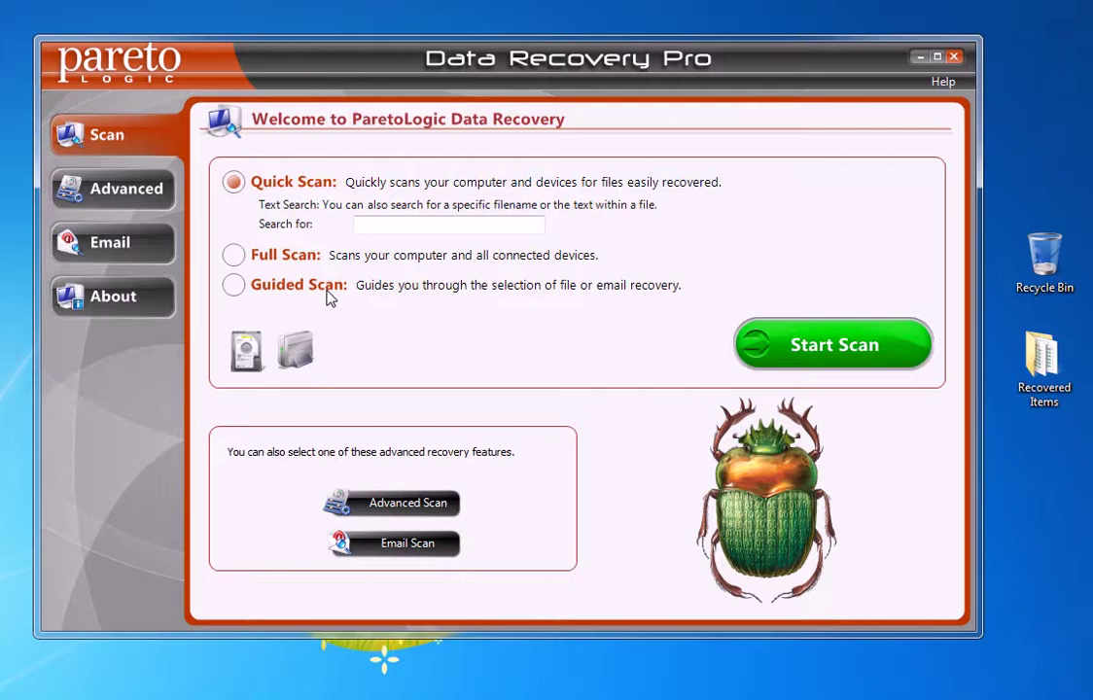
Step: Start an Advanced scan with only the Fat 32 Removable Disk volume ticked
{"action": "left_click", "coordinate": [111, 188]}
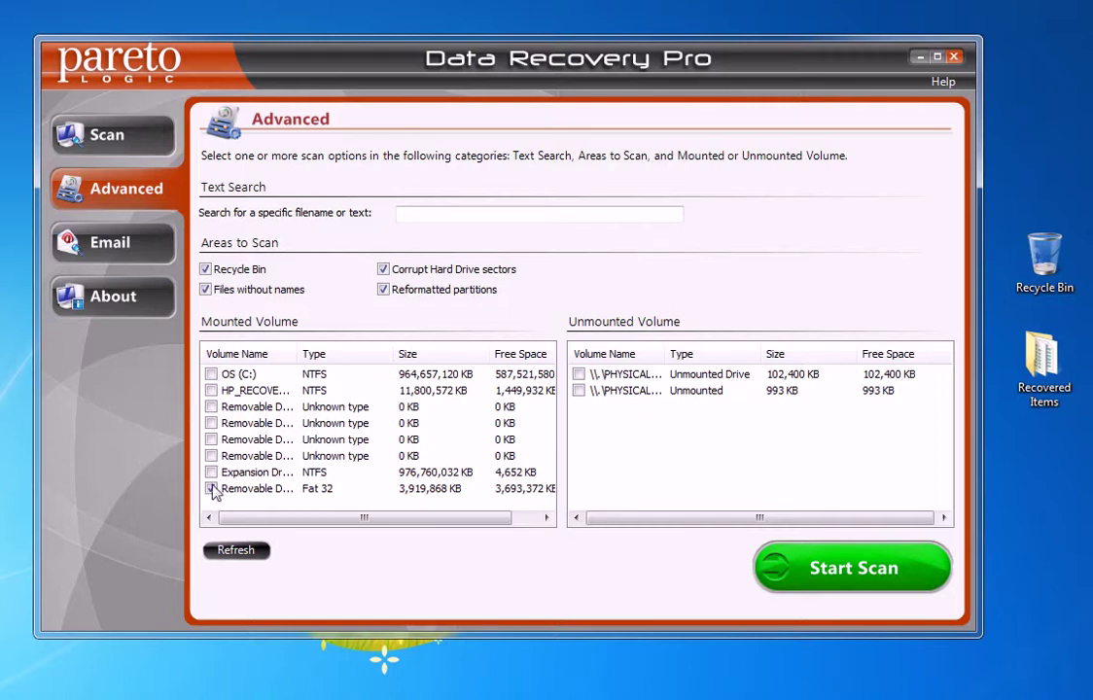
{"action": "left_click", "coordinate": [211, 374]}
{"action": "left_click", "coordinate": [211, 406]}
{"action": "left_click", "coordinate": [211, 406]}
{"action": "left_click", "coordinate": [211, 390]}
{"action": "left_click", "coordinate": [833, 574]}
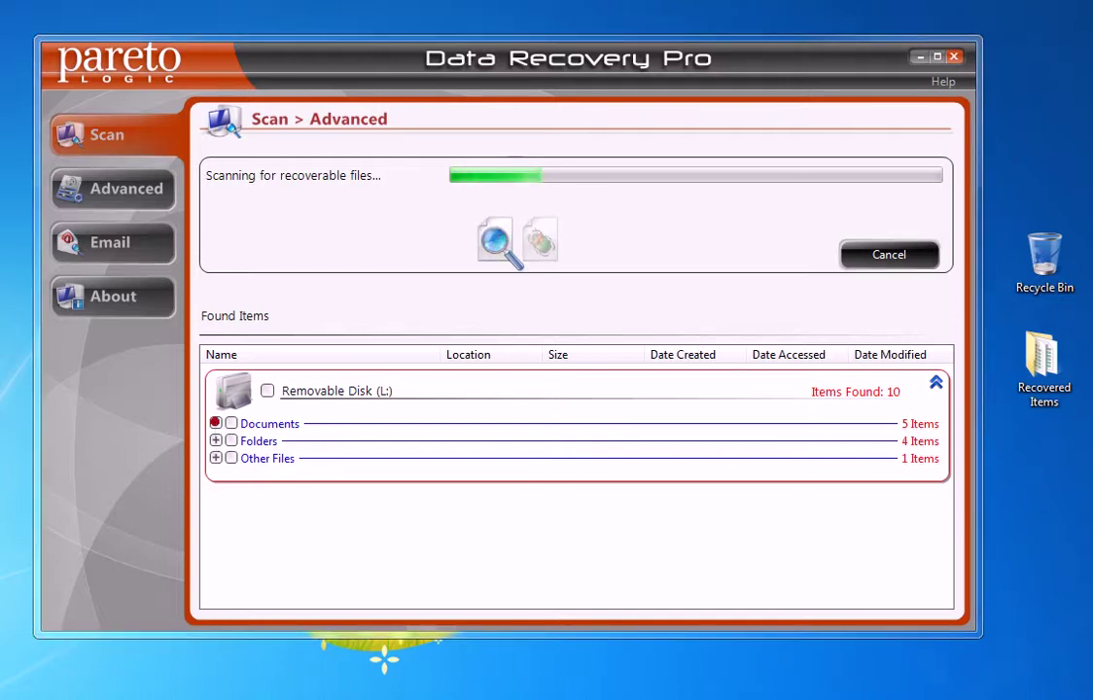
Step: Tick Marathon To Finish.doc under Documents for recovery and cancel the running scan
{"action": "left_click", "coordinate": [215, 424]}
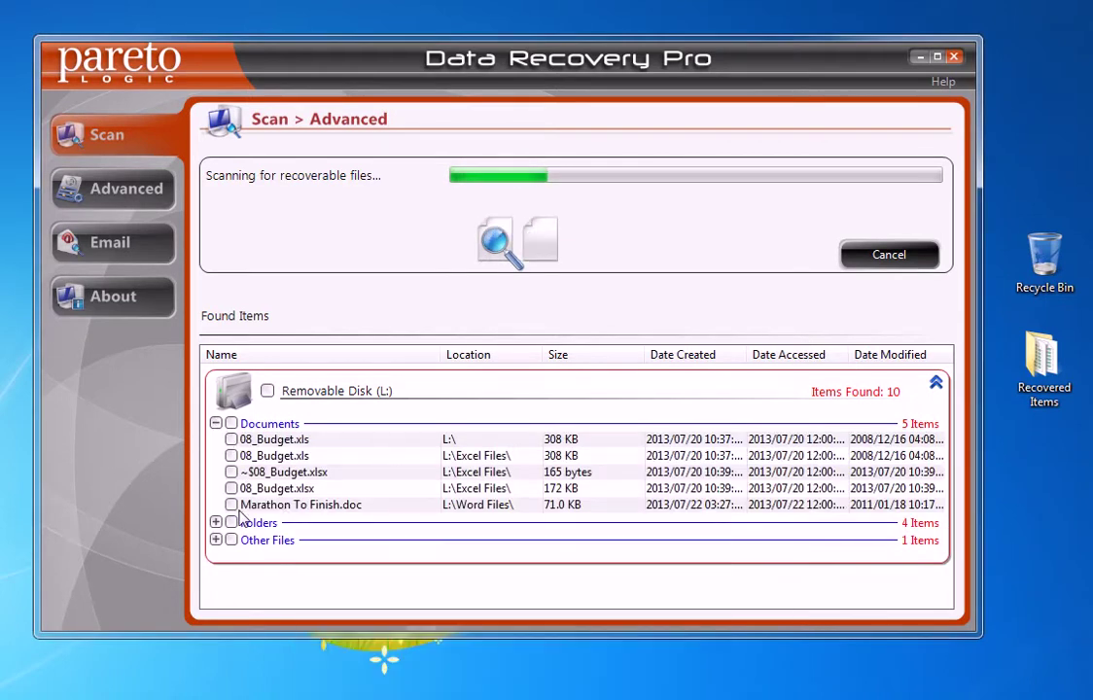
{"action": "left_click", "coordinate": [230, 505]}
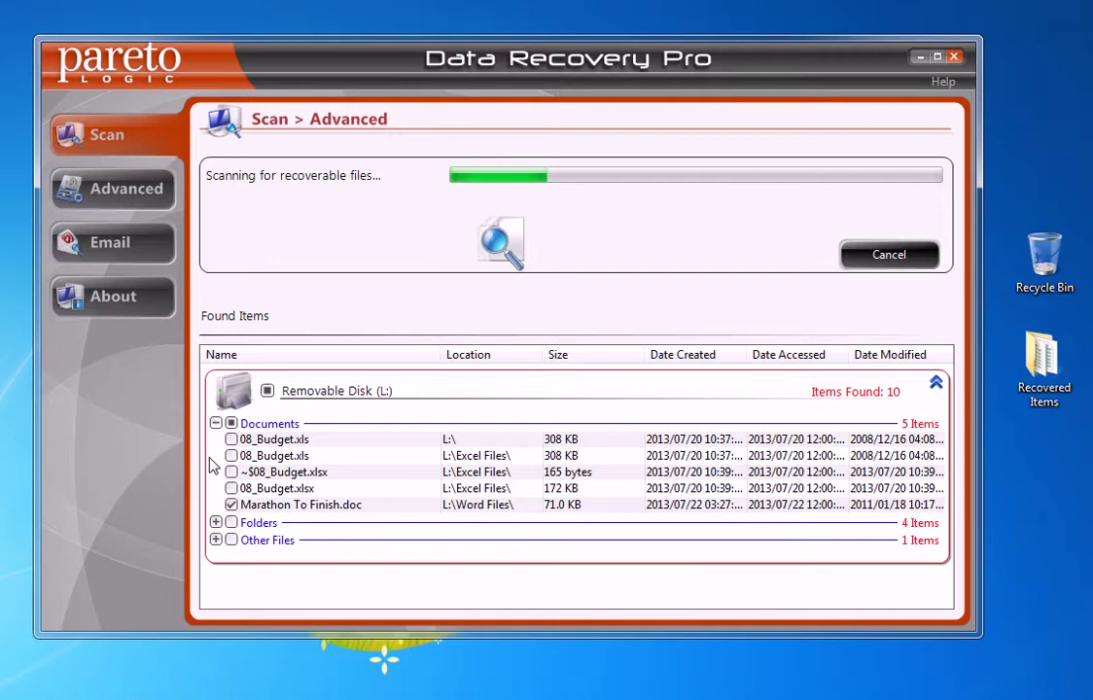
{"action": "left_click", "coordinate": [904, 256]}
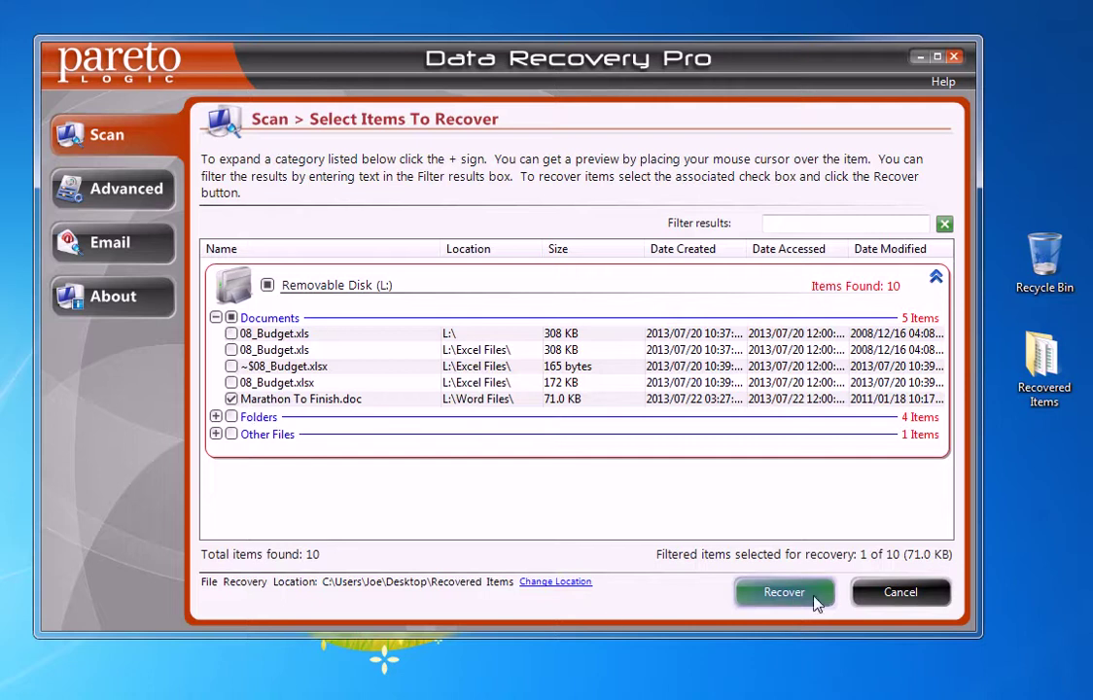
Step: Recover Marathon To Finish.doc to Recovered Items, then close that folder window
{"action": "left_click", "coordinate": [784, 595]}
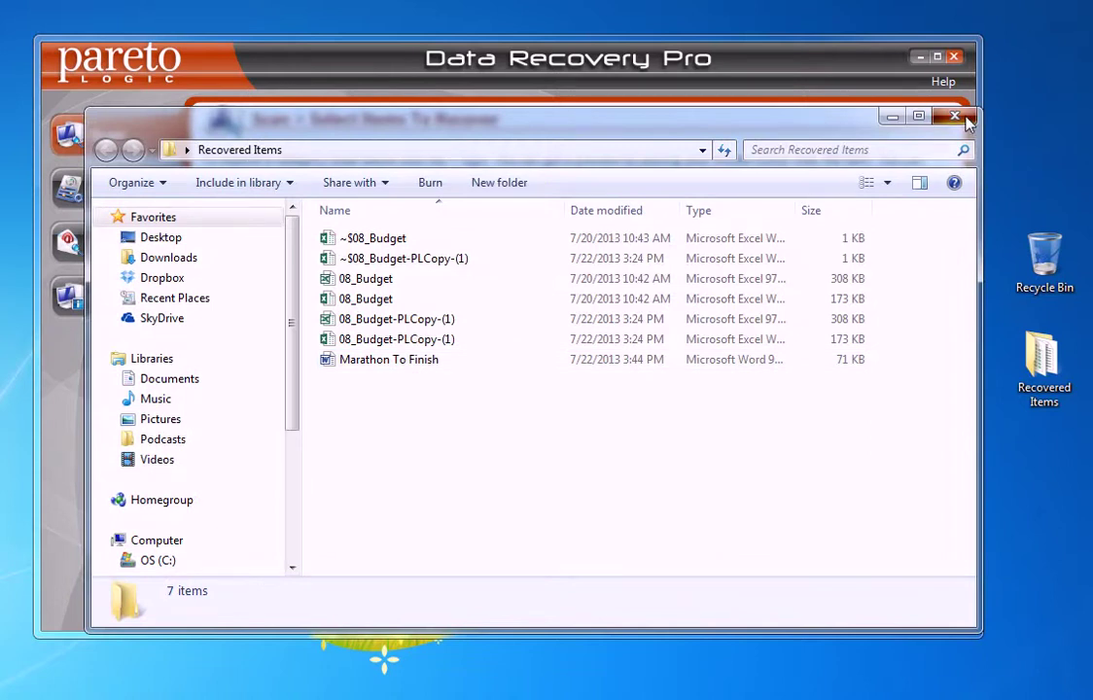
{"action": "left_click", "coordinate": [958, 118]}
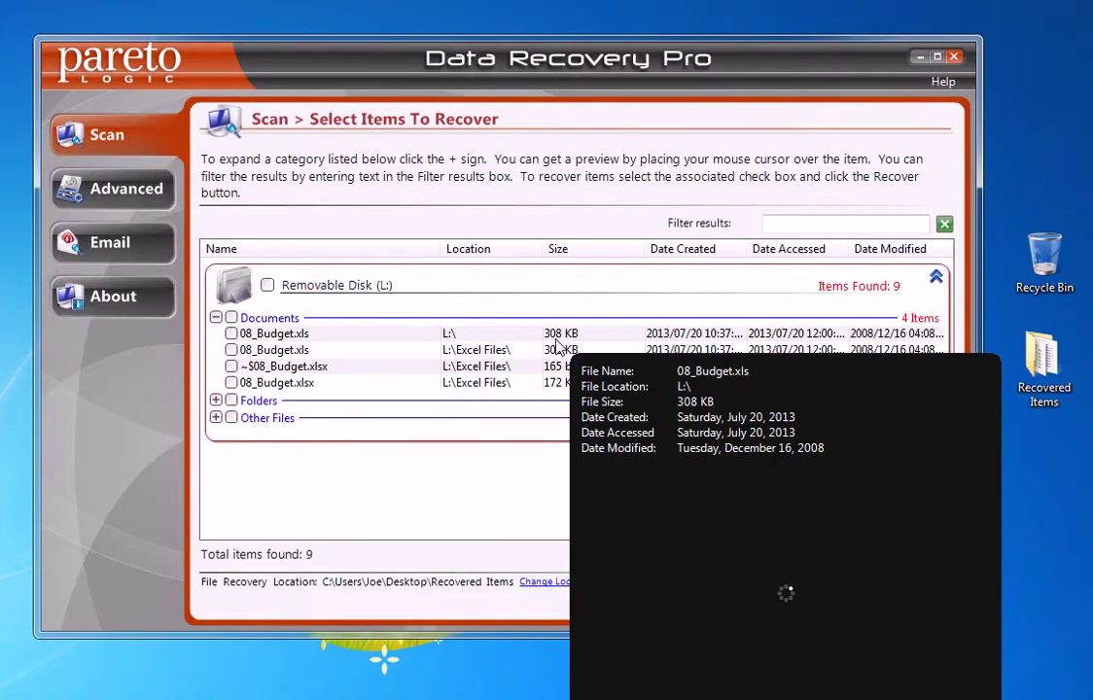